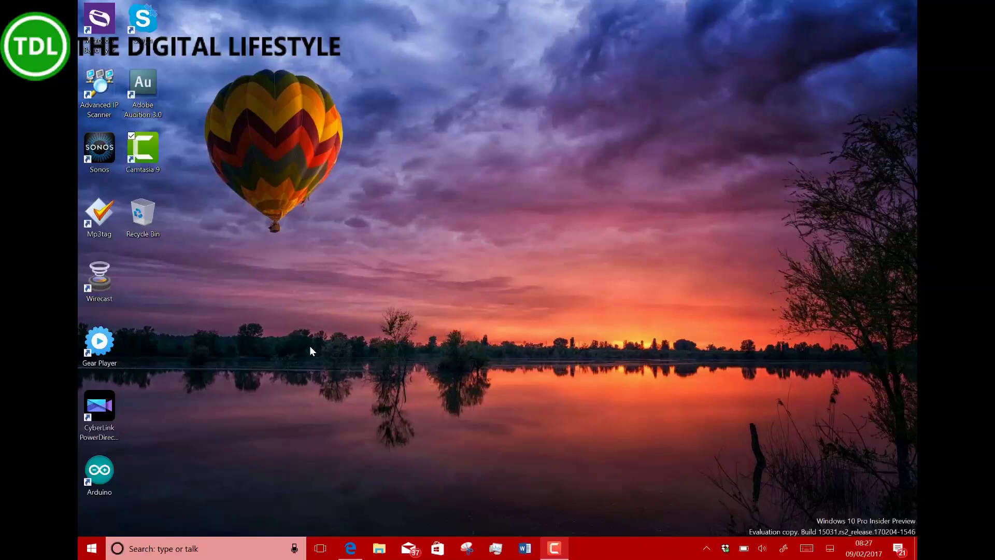
Step: Bring Edge back and scroll the build 15031 article up to its headline
mouse_move(350, 548)
left_click(348, 495)
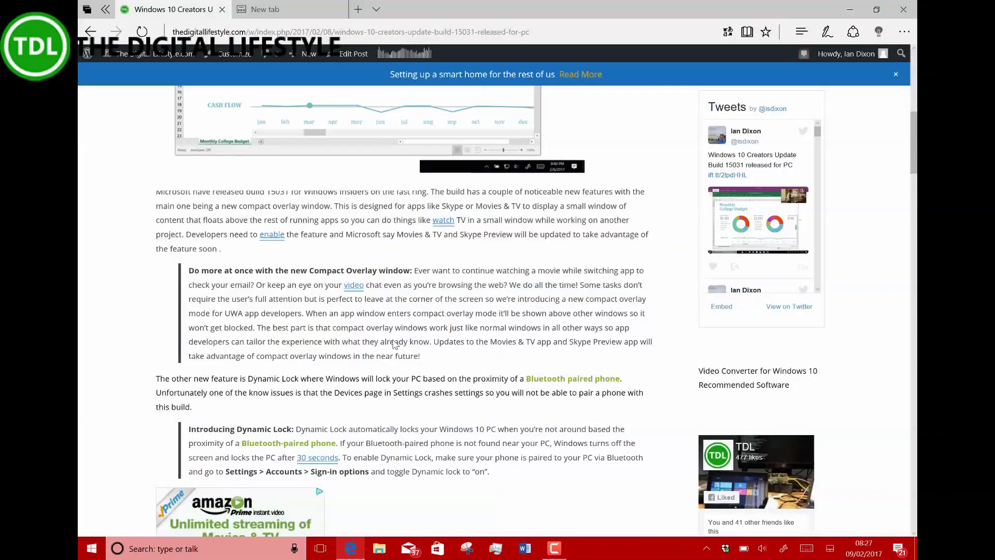
scroll(337, 405, "up", 4)
scroll(329, 321, "up", 2)
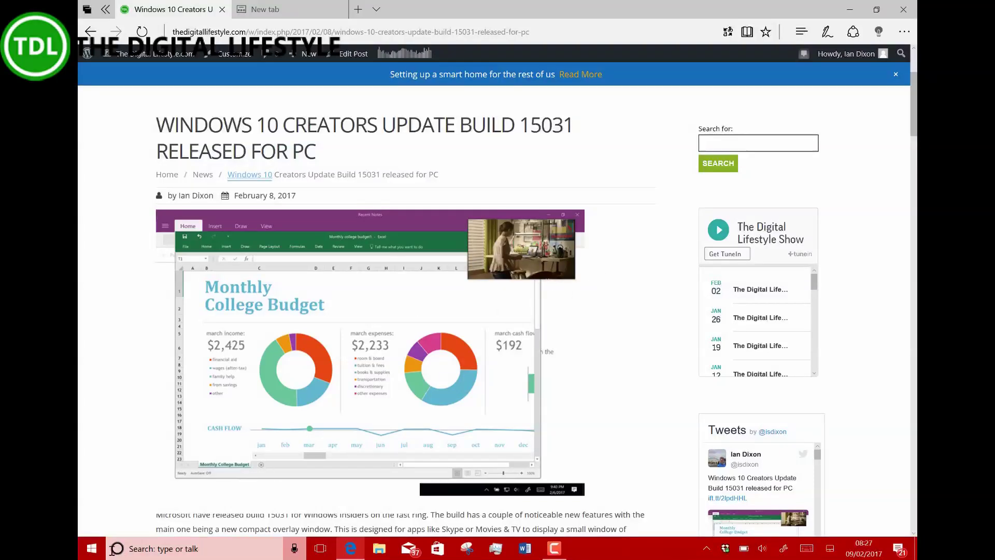
left_click(141, 549)
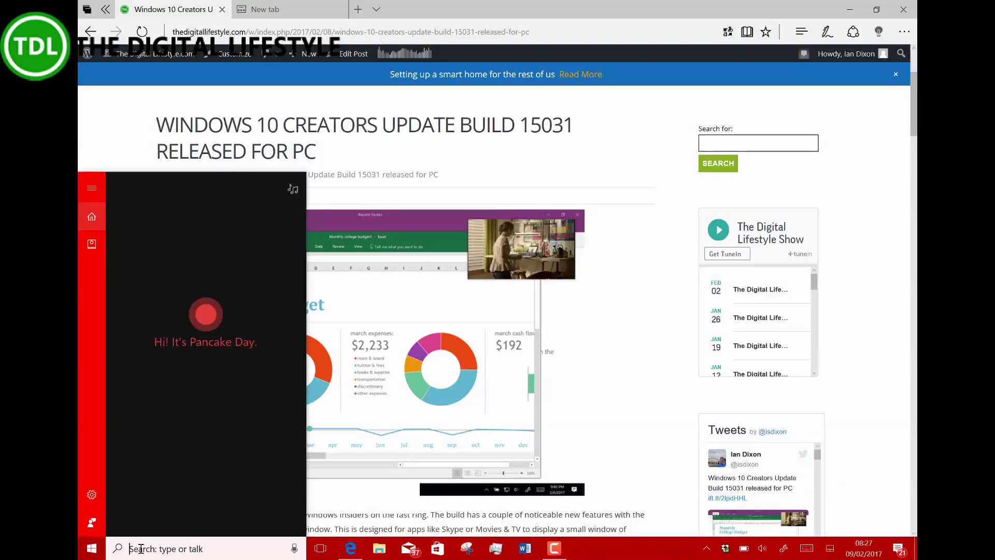
Step: Launch Films & TV from a 'film' search, maximize it, then restore its size
type("film")
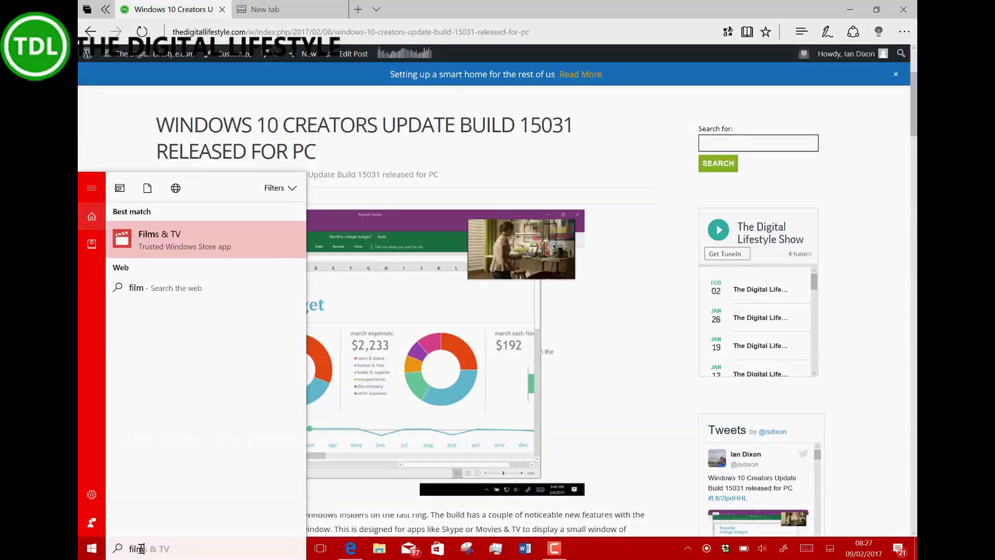
key("Return")
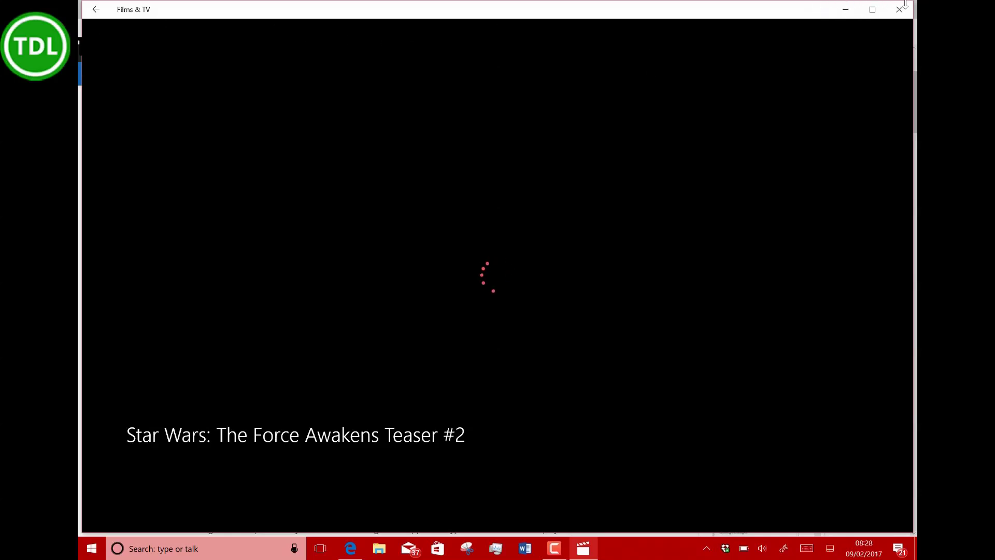
left_click(872, 10)
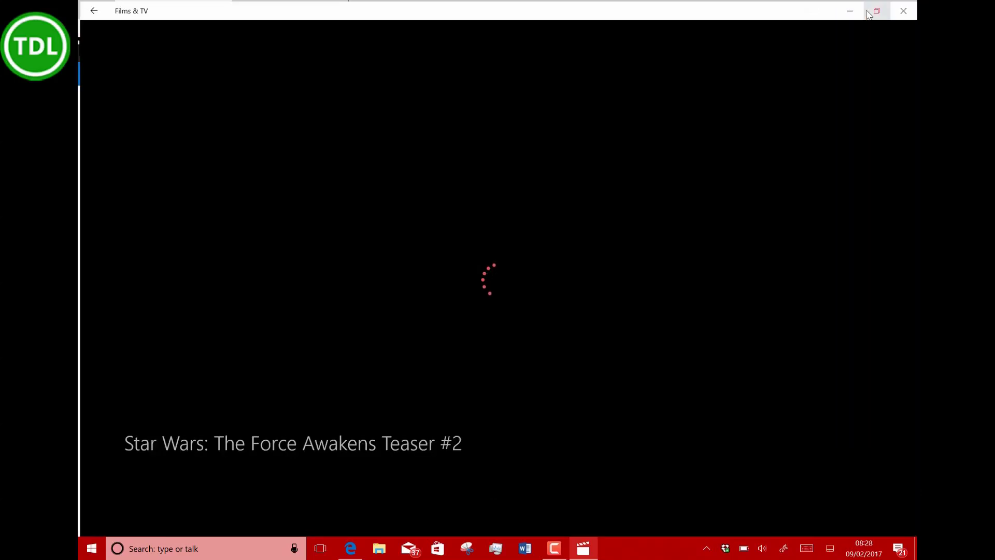
double_click(231, 3)
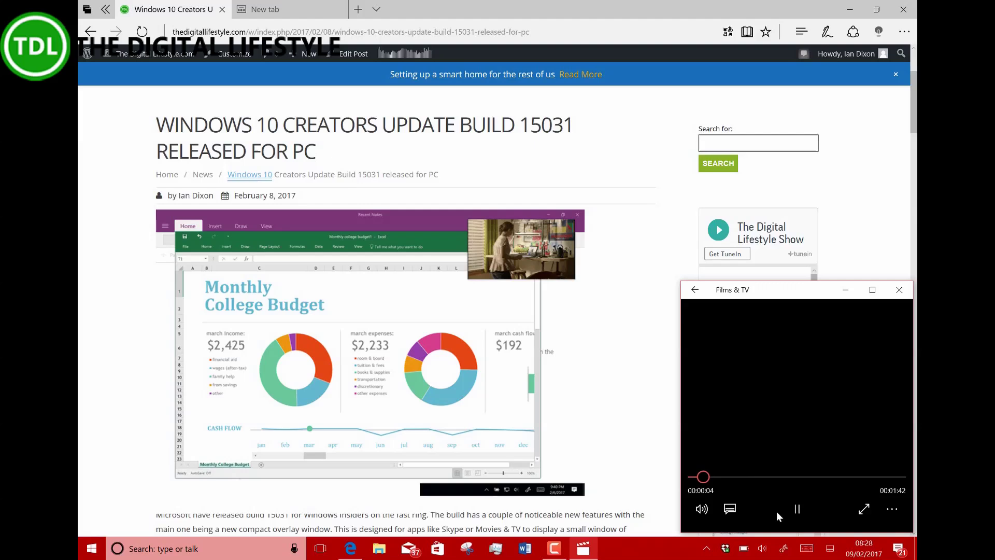
Step: Pause the Star Wars teaser in the floating window, then hide and restore it
left_click(805, 509)
key("alt+F4")
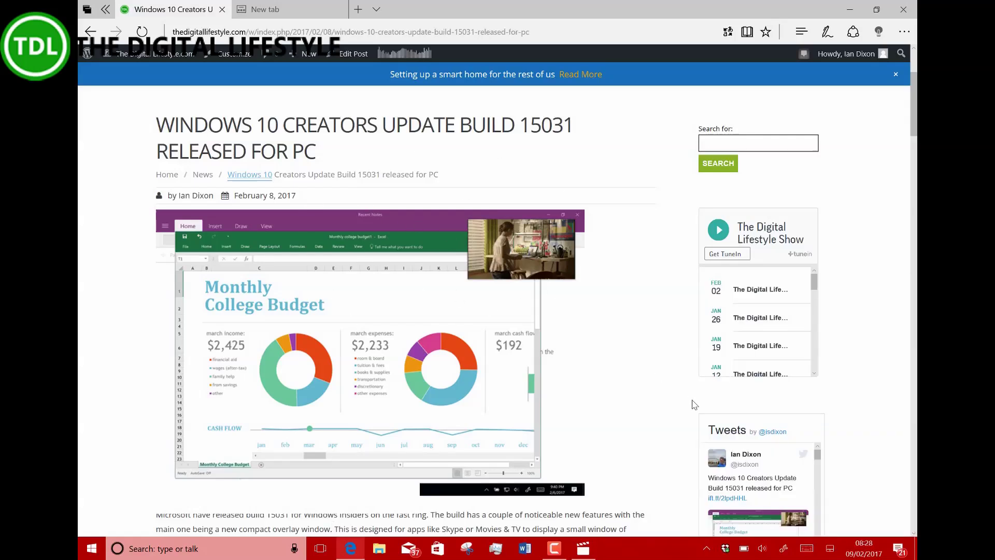
left_click(581, 551)
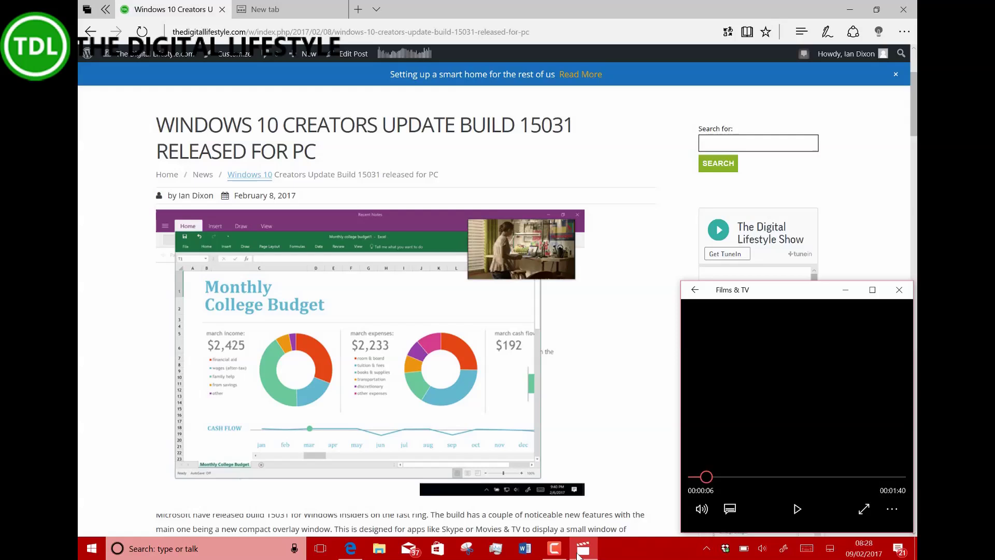
Step: Minimize the floating video and scroll the article down to the Dynamic Lock quote
left_click(402, 526)
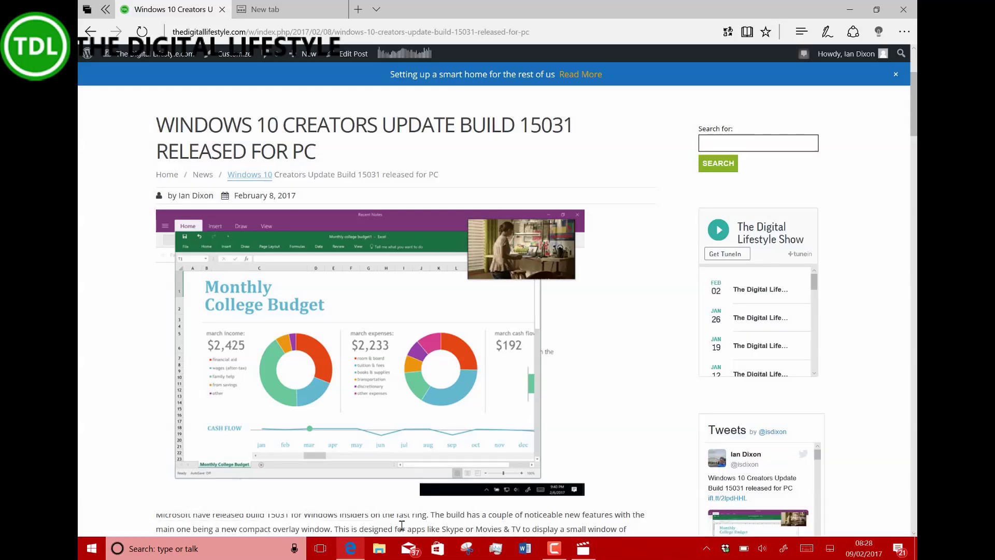
scroll(401, 526, "down", 3)
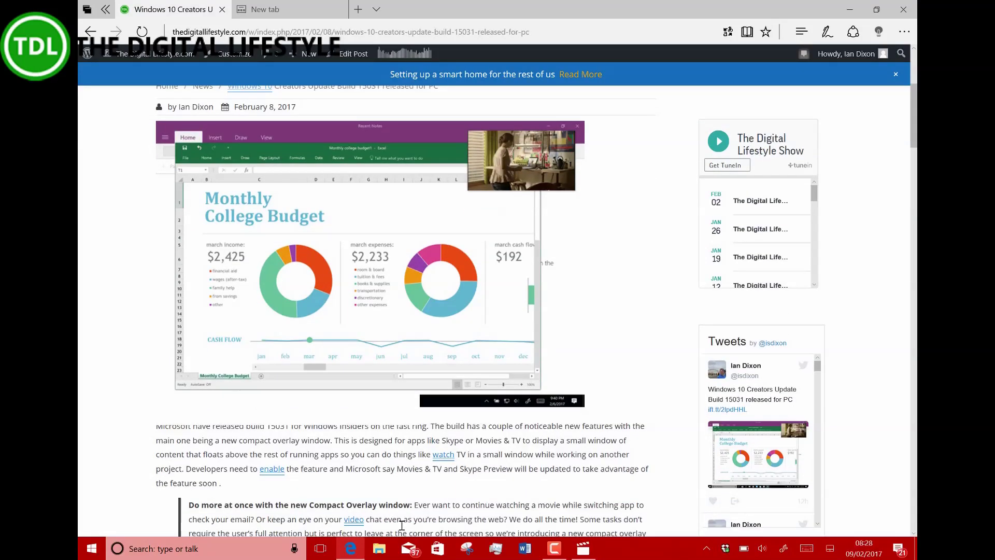
scroll(402, 525, "up", 2)
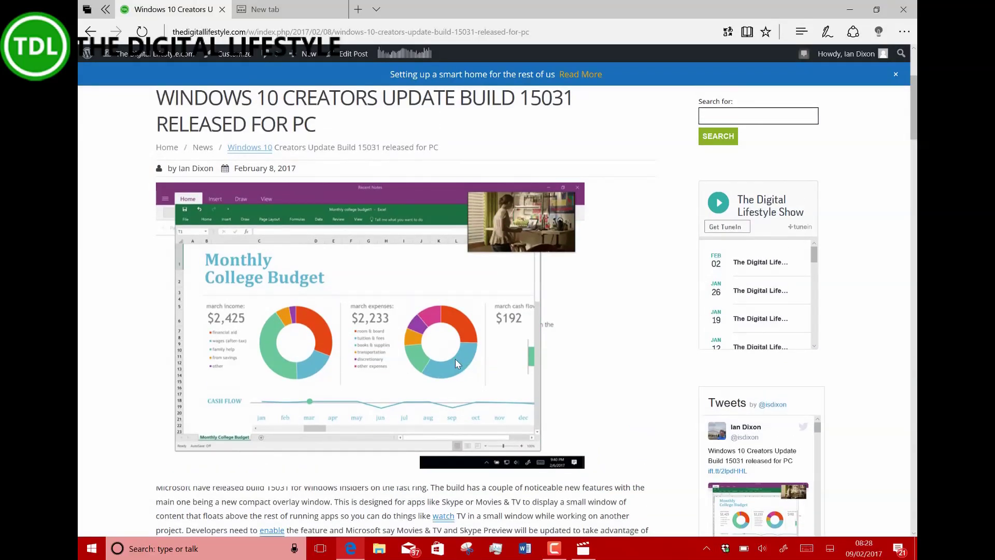
scroll(455, 359, "down", 4)
scroll(455, 359, "down", 3)
scroll(456, 363, "up", 2)
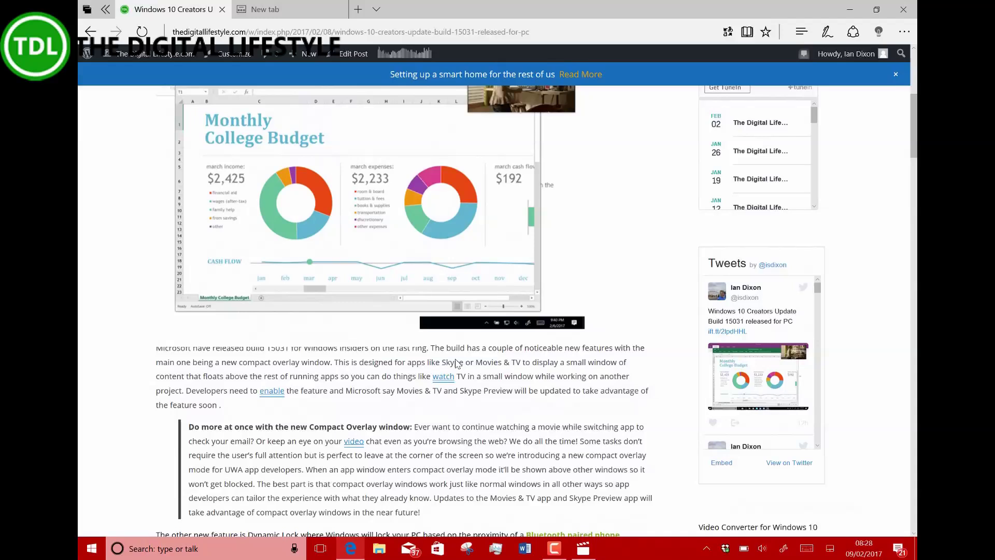
scroll(456, 363, "up", 1)
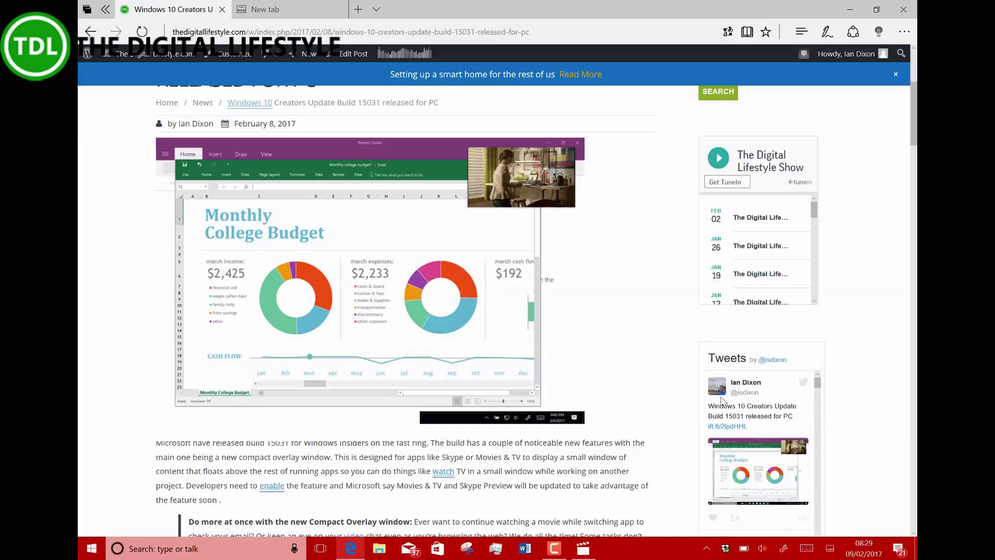
scroll(563, 484, "down", 3)
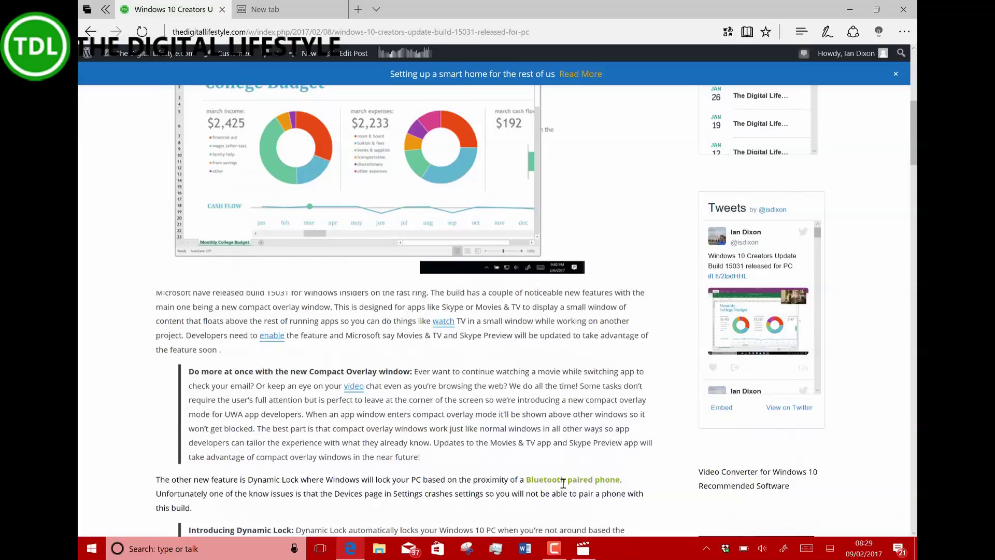
scroll(563, 483, "down", 3)
scroll(562, 482, "down", 3)
scroll(562, 482, "up", 3)
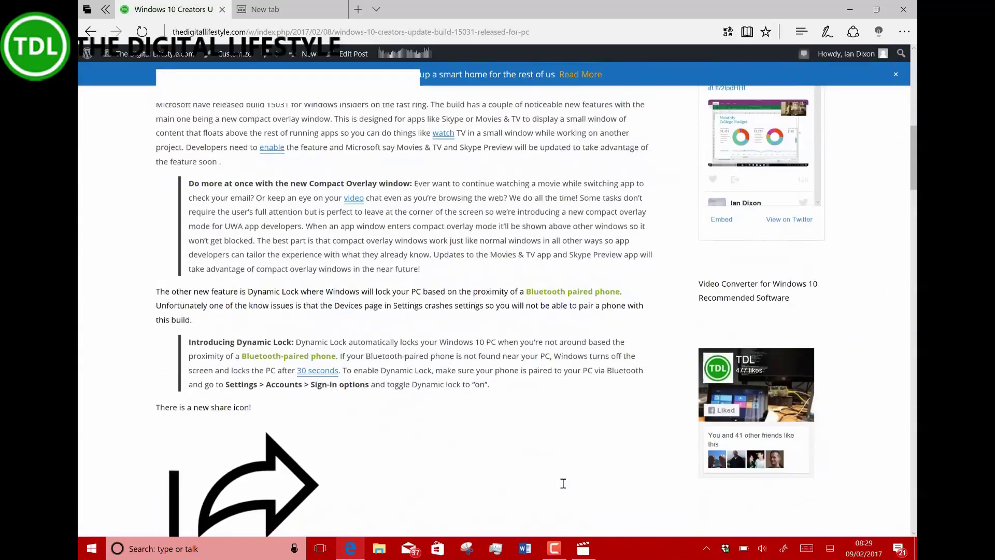
left_click(90, 545)
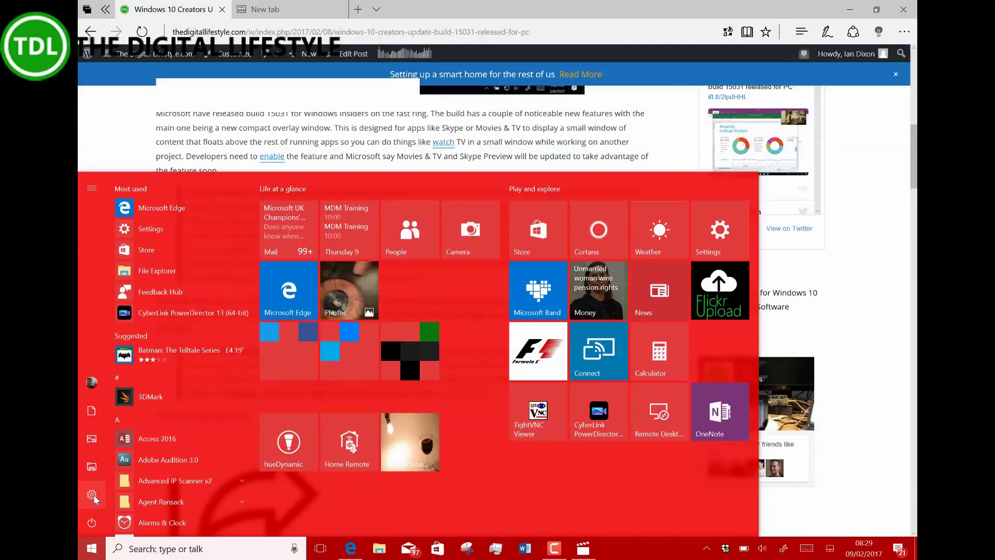
Step: Open Settings full screen on Sign-in options and scroll to the enabled Dynamic lock
left_click(93, 497)
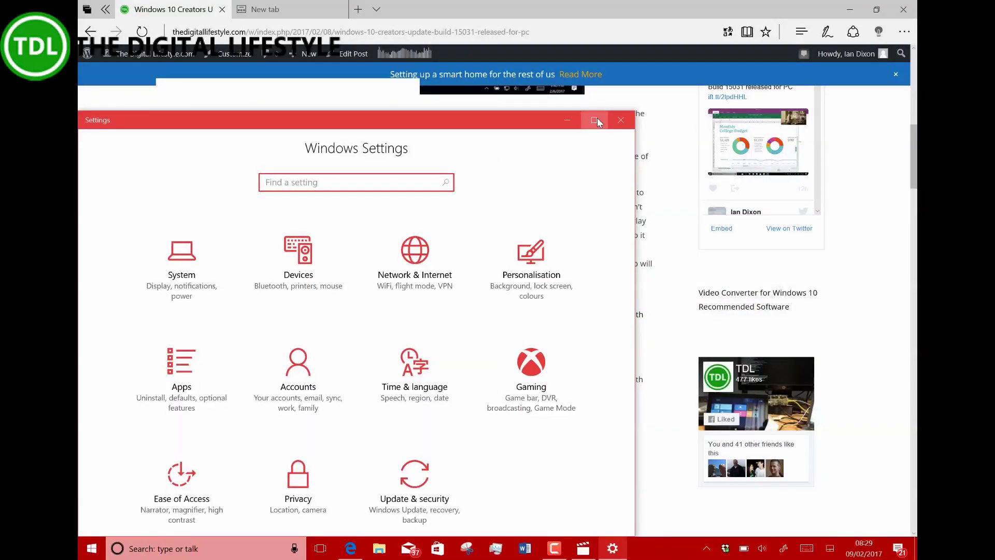
left_click(595, 118)
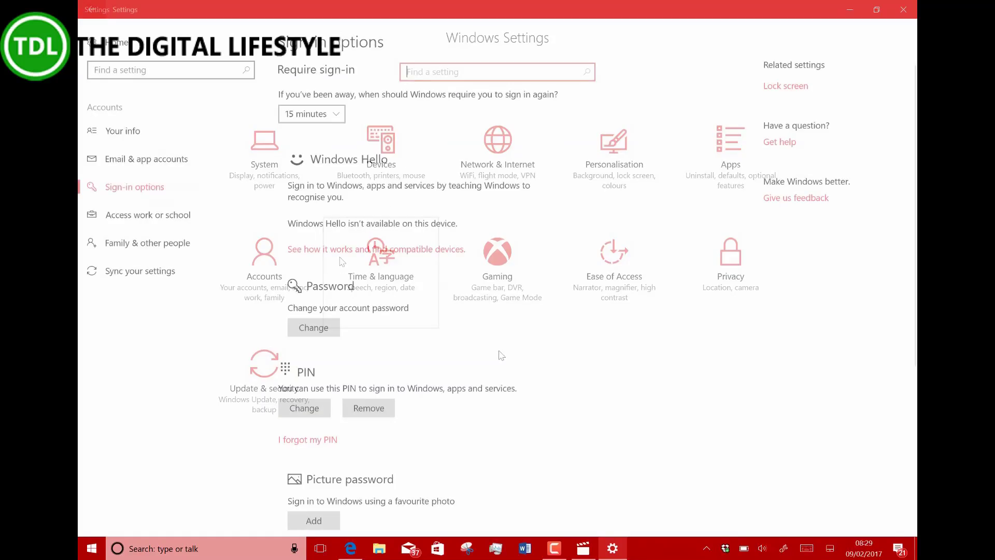
scroll(502, 355, "down", 5)
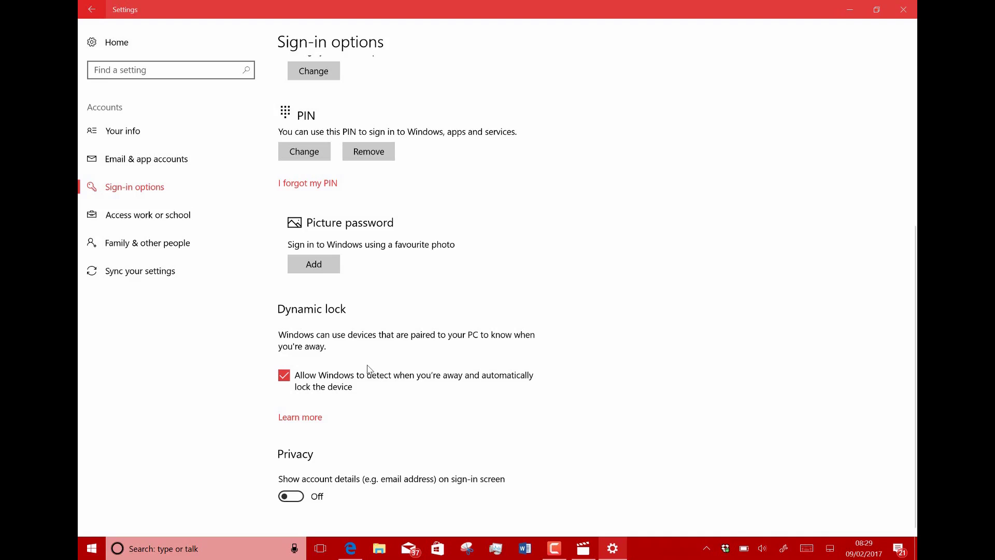
Step: Try Devices from Settings home, then Add a Bluetooth Device from the tray icon
left_click(91, 43)
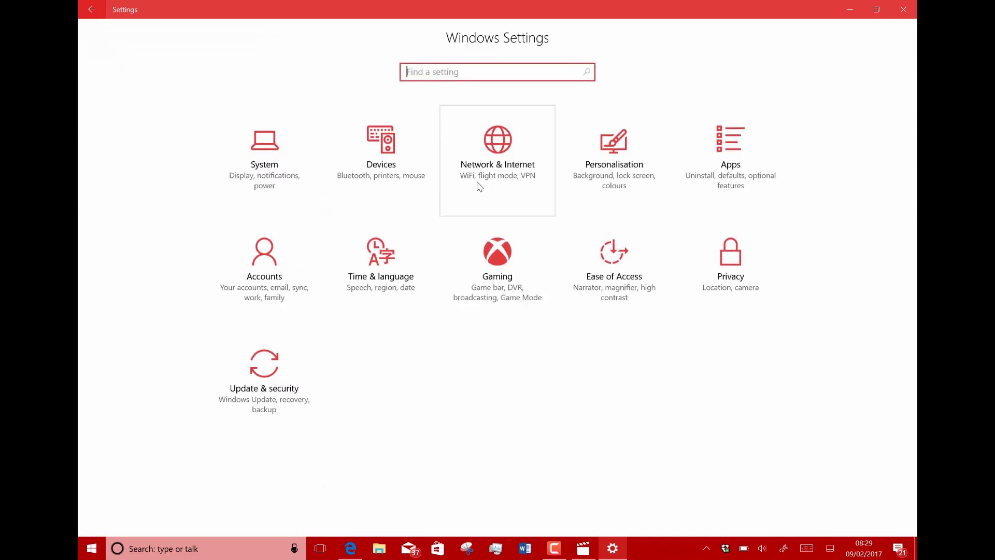
left_click(386, 134)
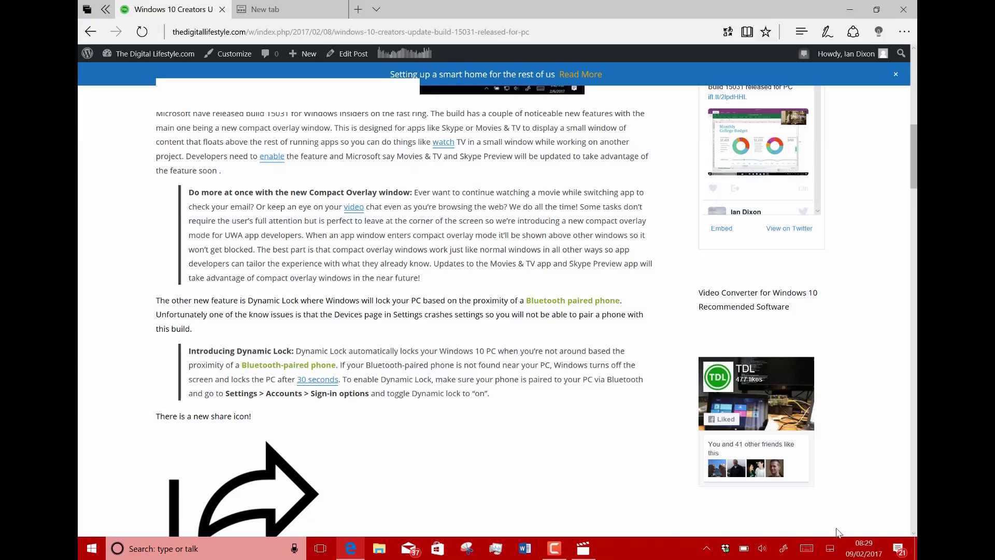
left_click(705, 548)
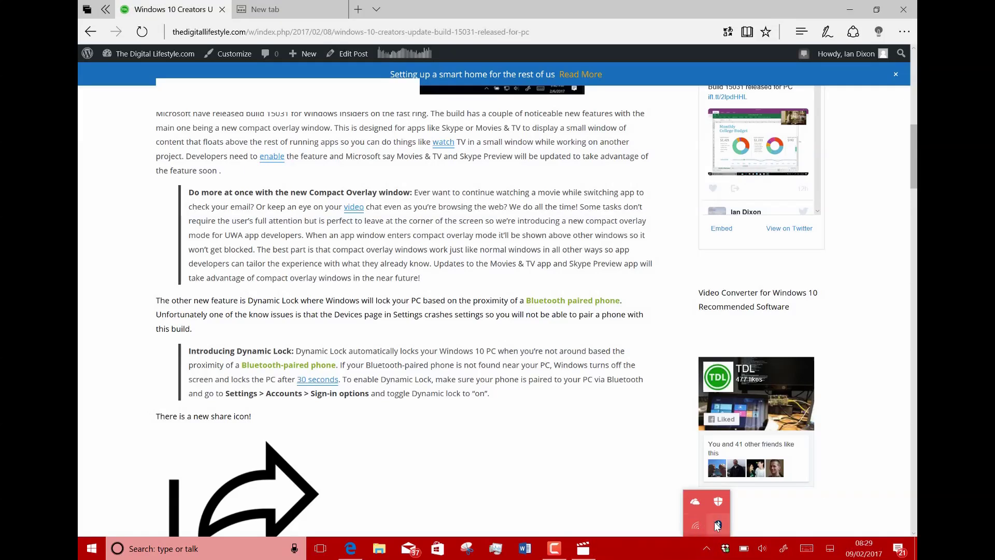
right_click(717, 525)
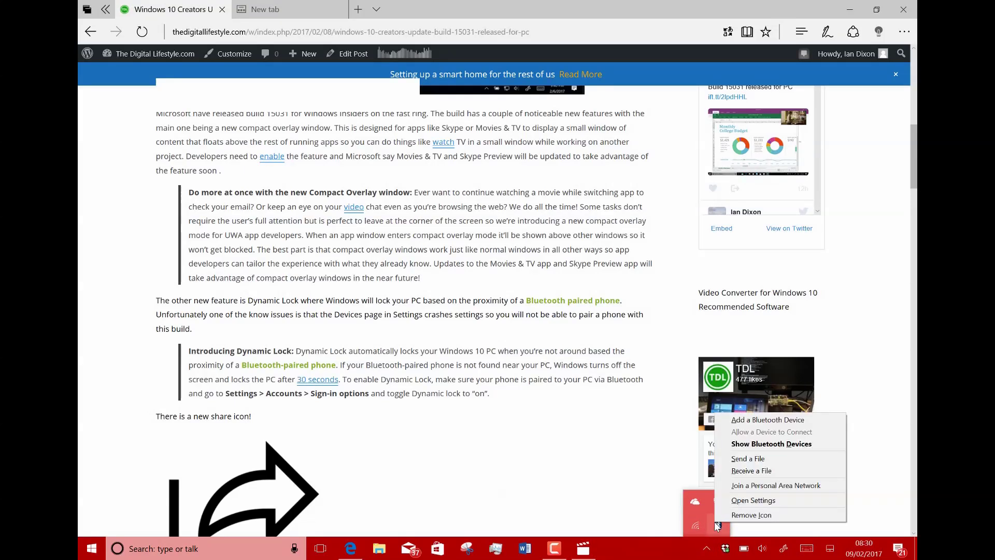
left_click(741, 421)
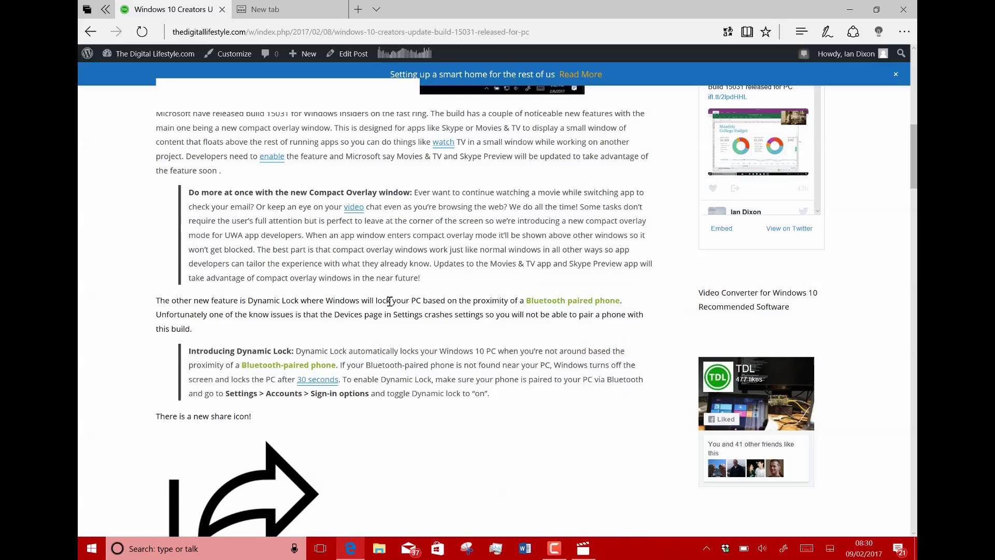
Step: Scroll the article past the new share icon to the 'Other changes' list
scroll(433, 293, "down", 2)
scroll(432, 293, "down", 1)
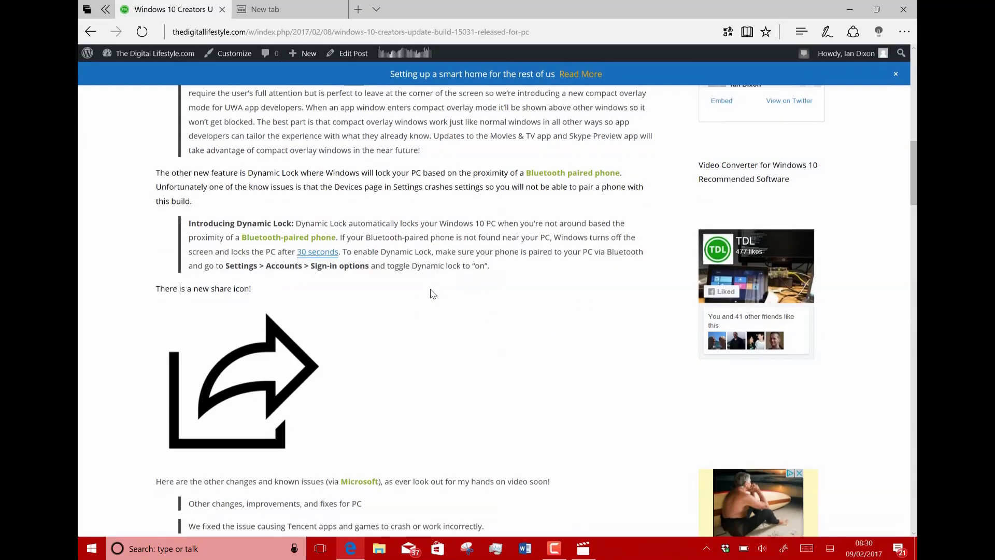
scroll(432, 294, "down", 2)
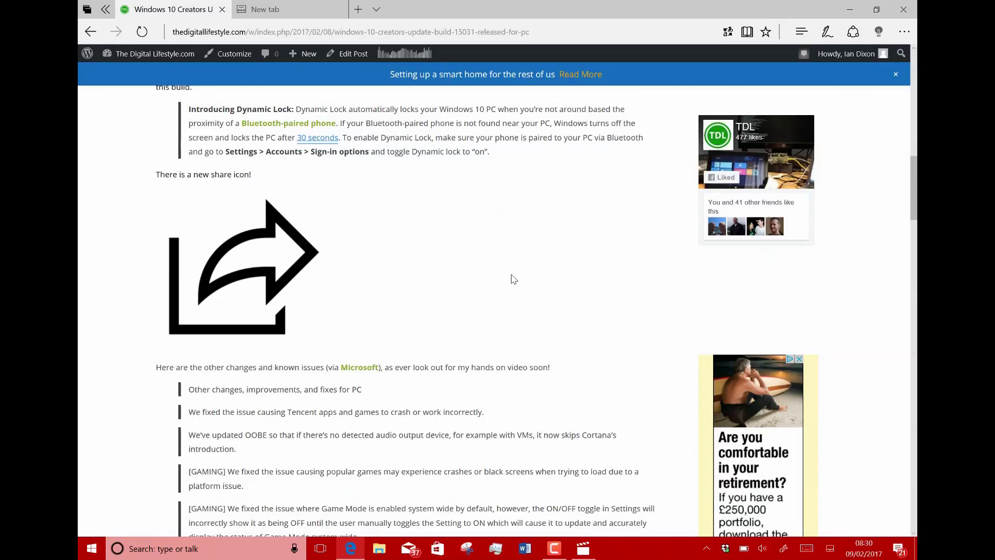
scroll(513, 279, "down", 1)
scroll(498, 278, "up", 1)
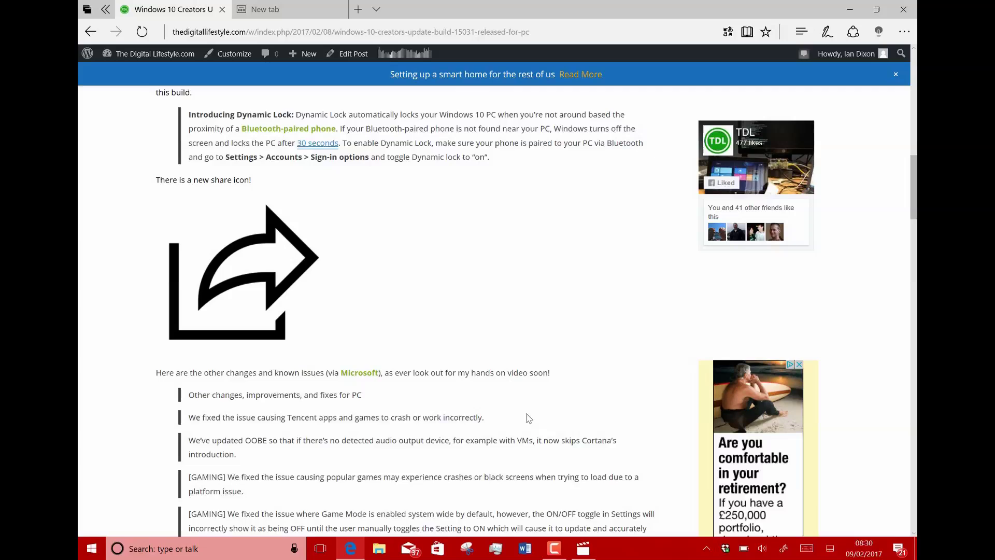
left_click(94, 554)
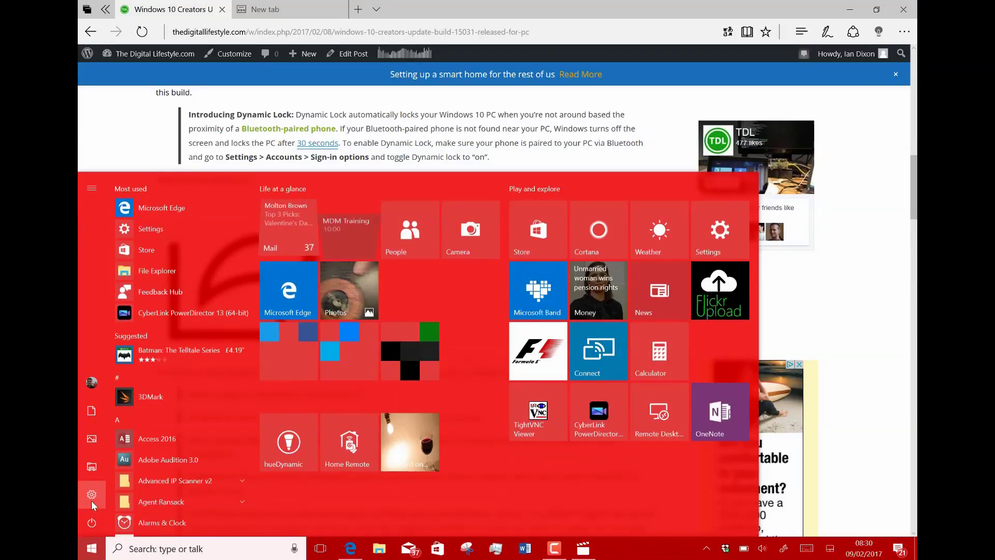
Step: Open Settings' Update & security and check for updates, confirming the device is up to date
left_click(91, 501)
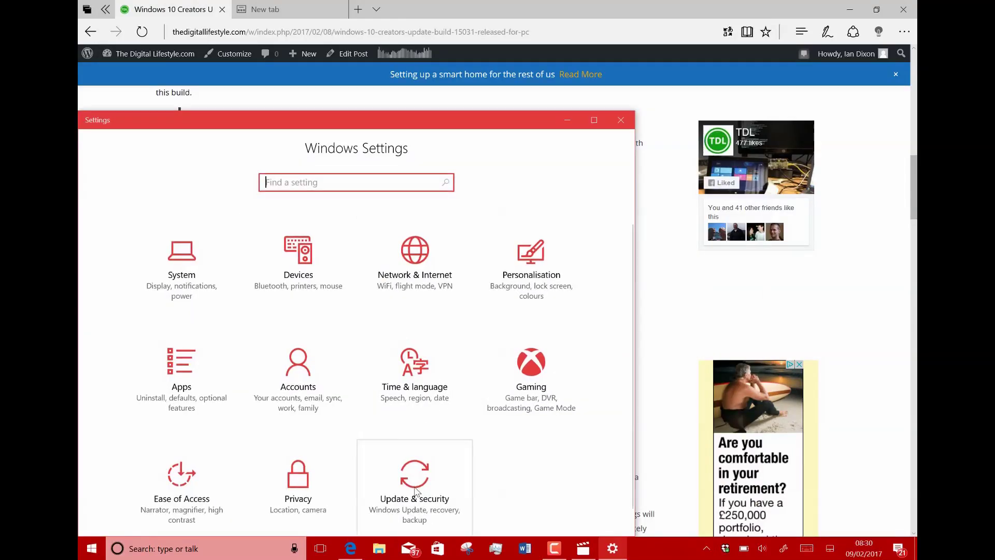
left_click(416, 490)
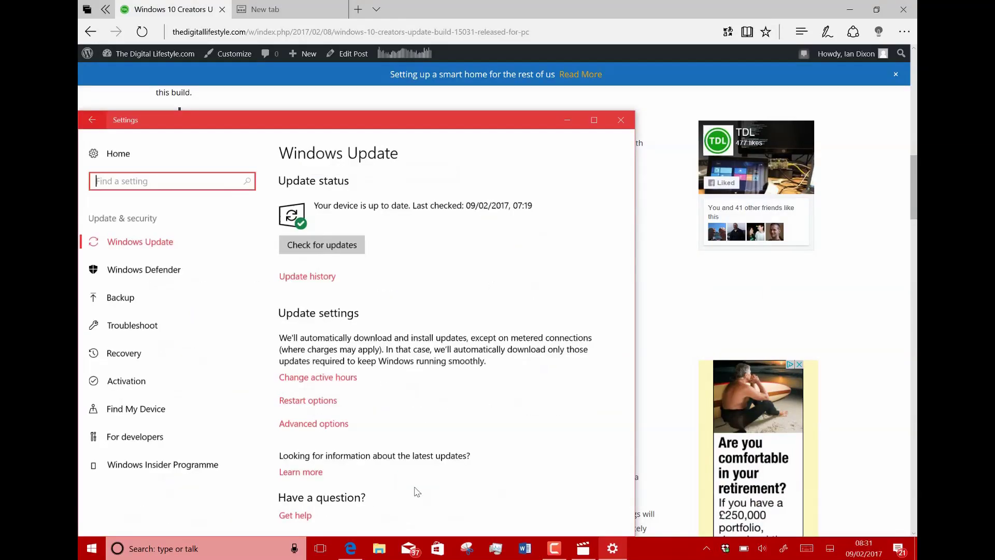
left_click(337, 243)
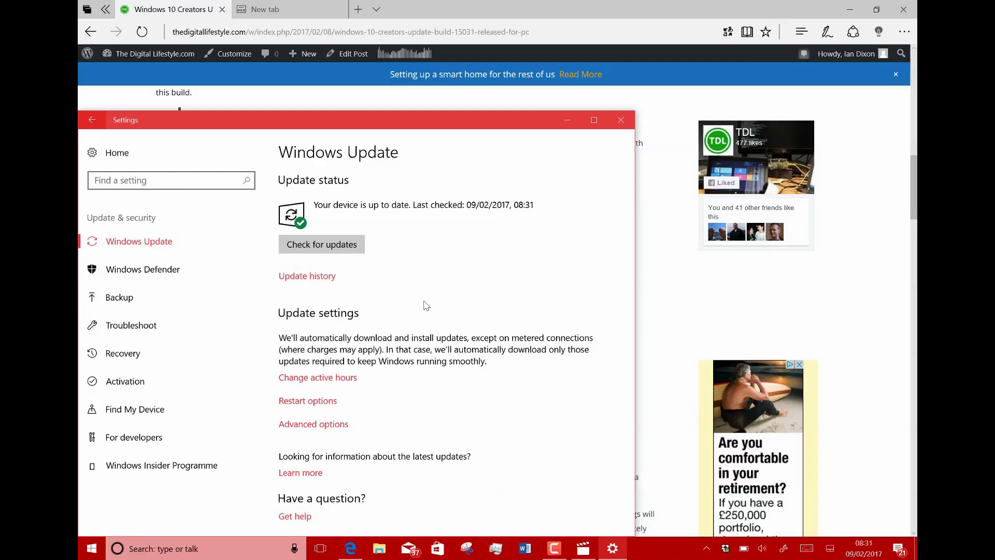
Step: Maximize the Update & security Settings window with a title-bar double-click
double_click(262, 123)
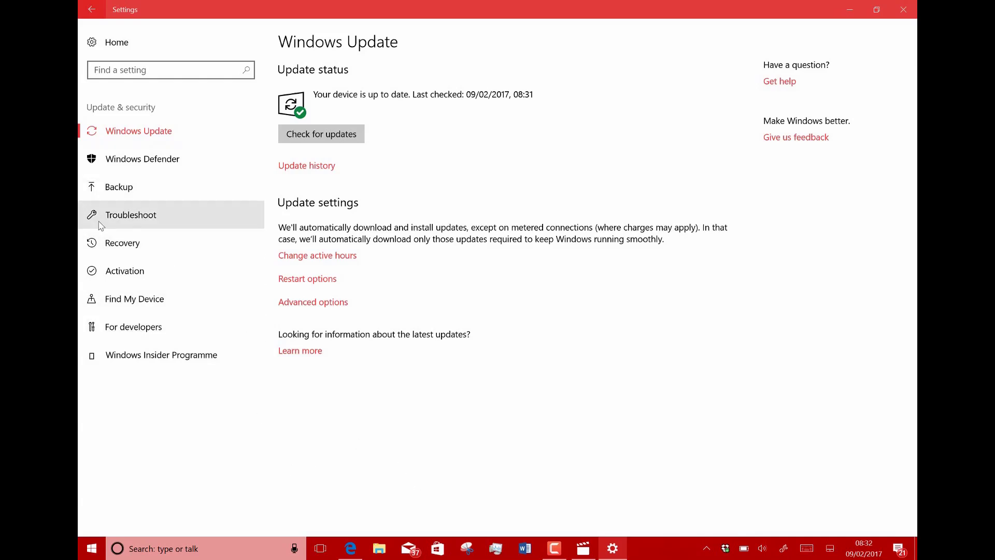
left_click(138, 216)
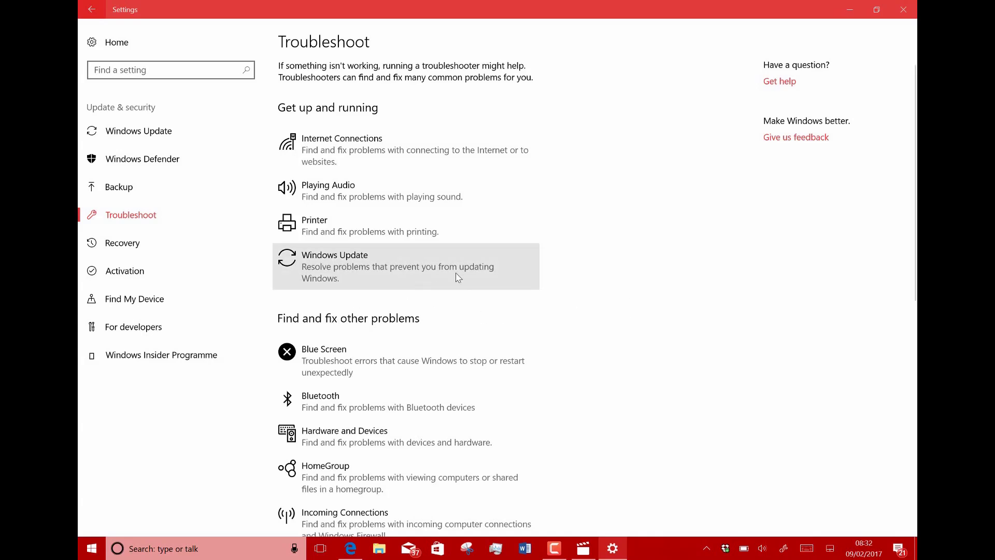
Step: Scroll the Troubleshoot list from Windows Update down to Keyboard, Network Adapter and Windows Store Apps
scroll(672, 325, "down", 8)
scroll(673, 325, "up", 6)
scroll(672, 326, "up", 3)
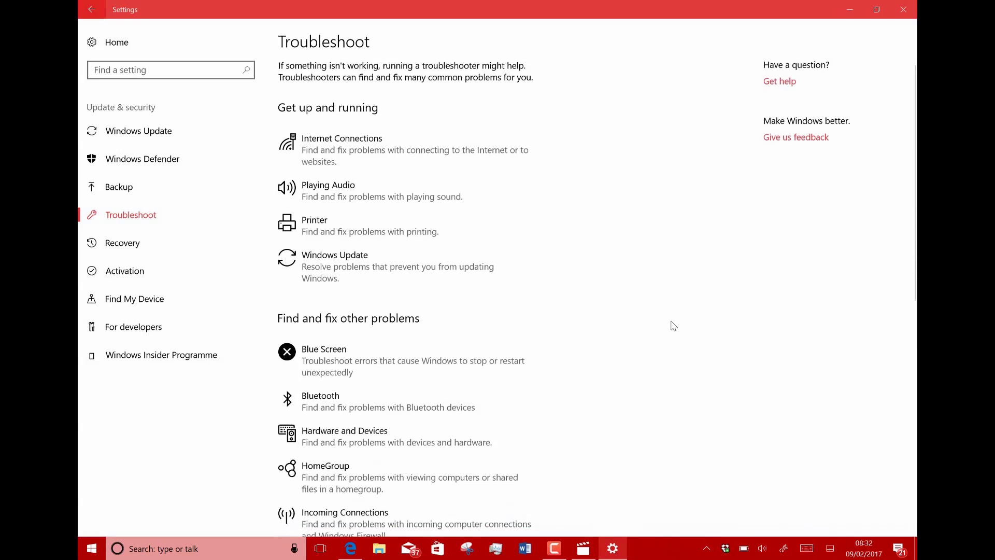
scroll(672, 327, "down", 10)
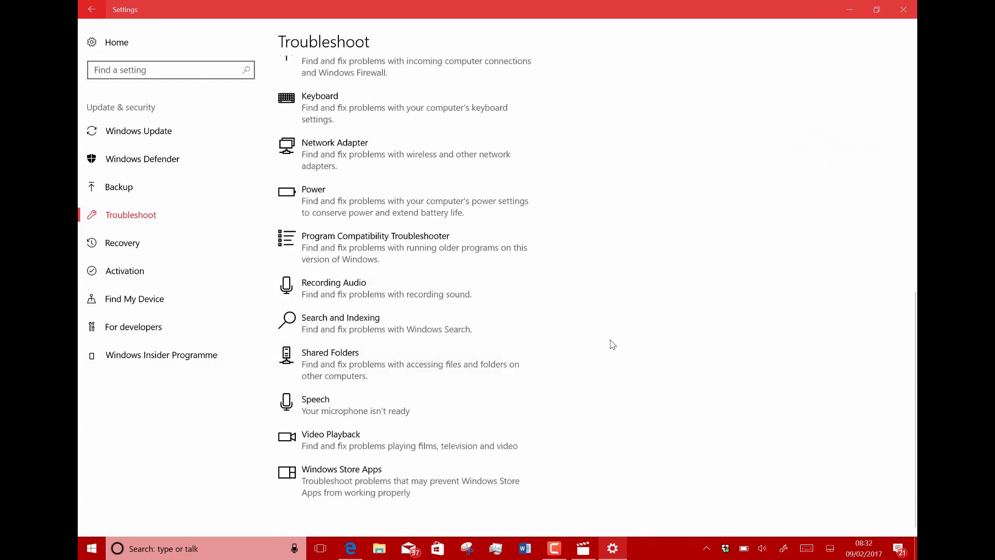